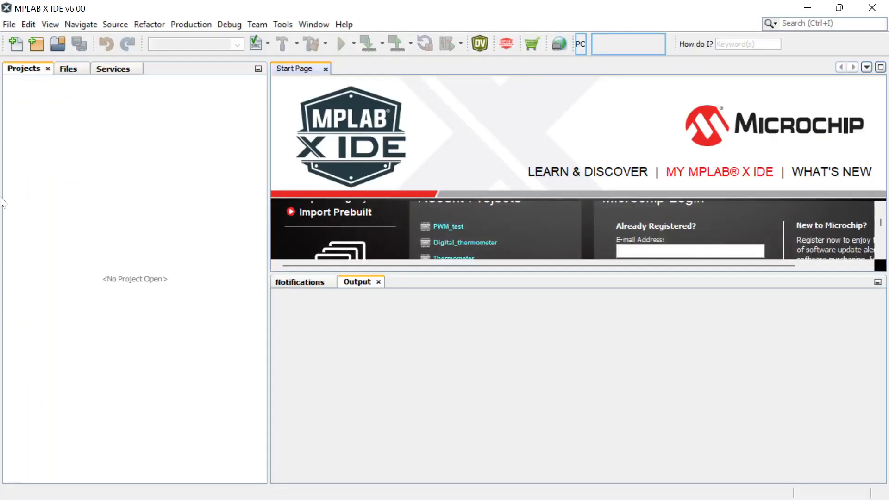
# Start a new Microchip Embedded project of the Standalone Project type.
pyautogui.click(10, 26)
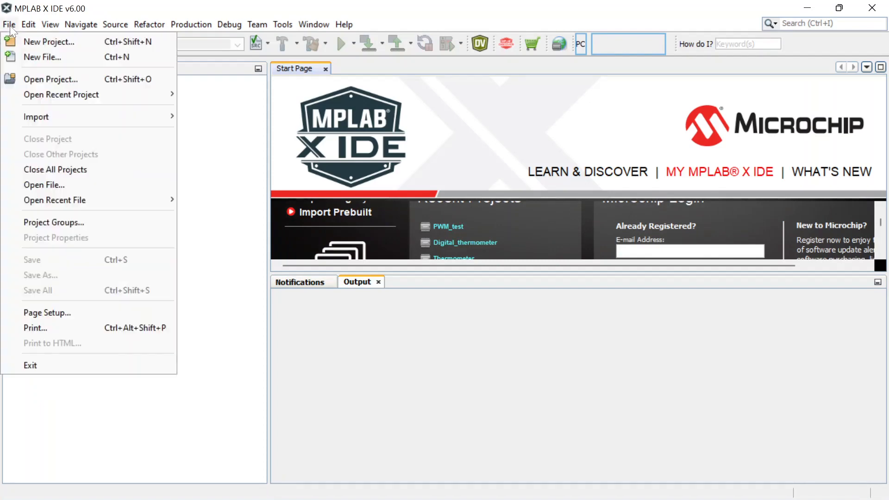
pyautogui.click(33, 42)
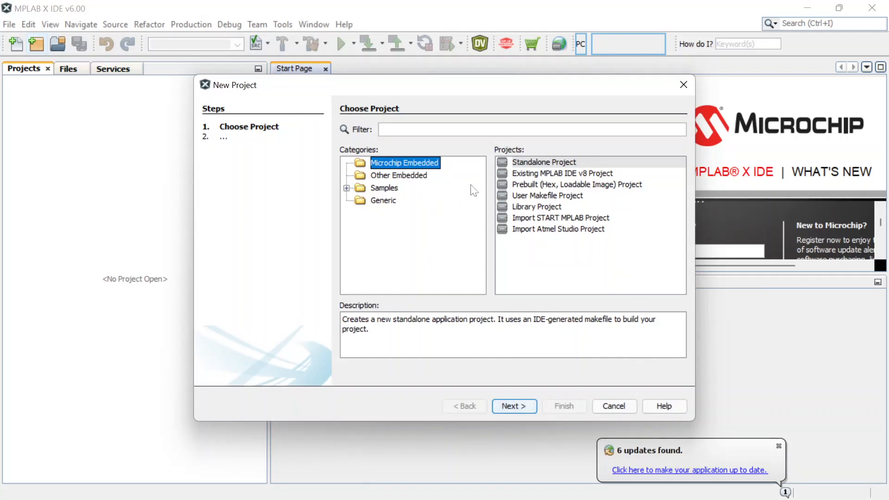
pyautogui.click(529, 163)
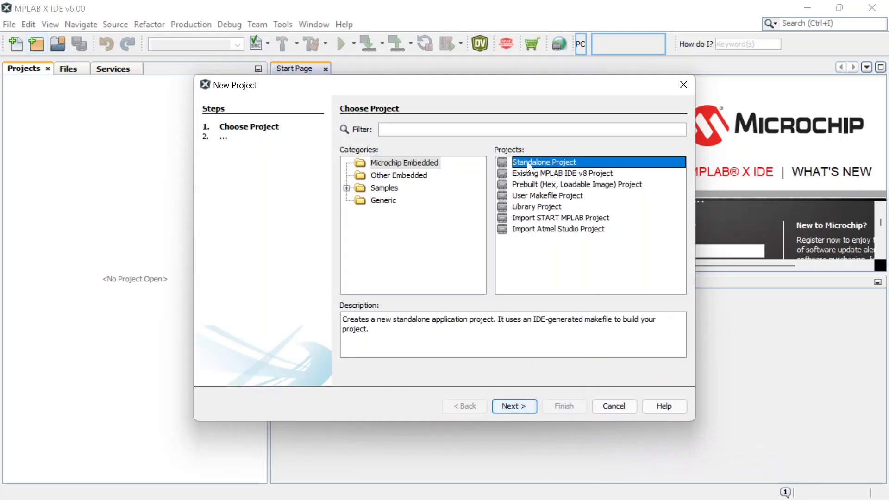
pyautogui.click(523, 405)
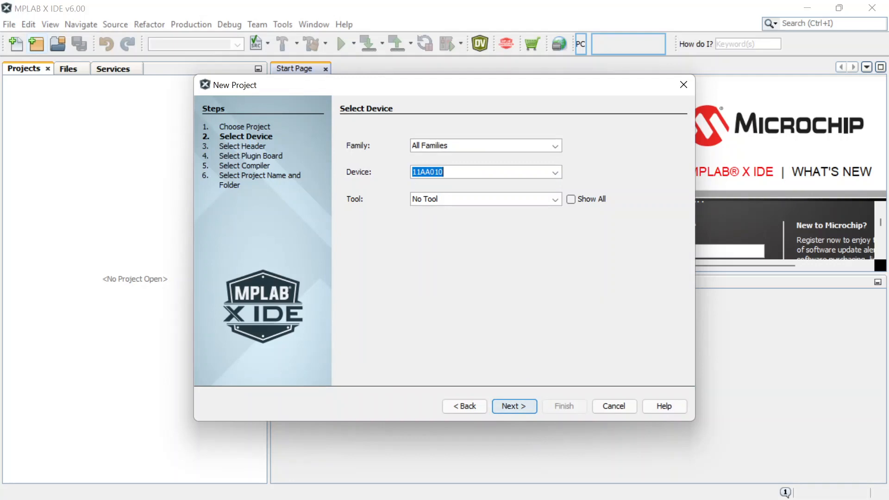
# Choose PIC18F4520 as the project's target device and continue to the compiler selection.
pyautogui.write('pic18F4520')
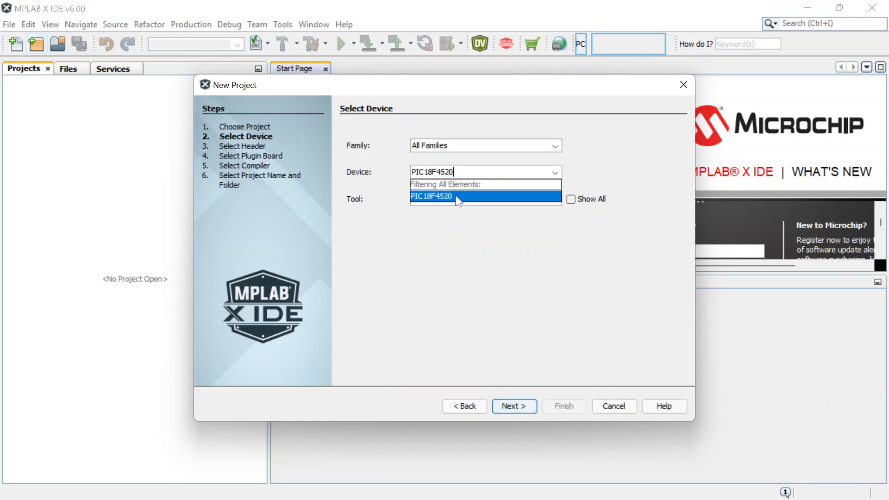
pyautogui.click(457, 197)
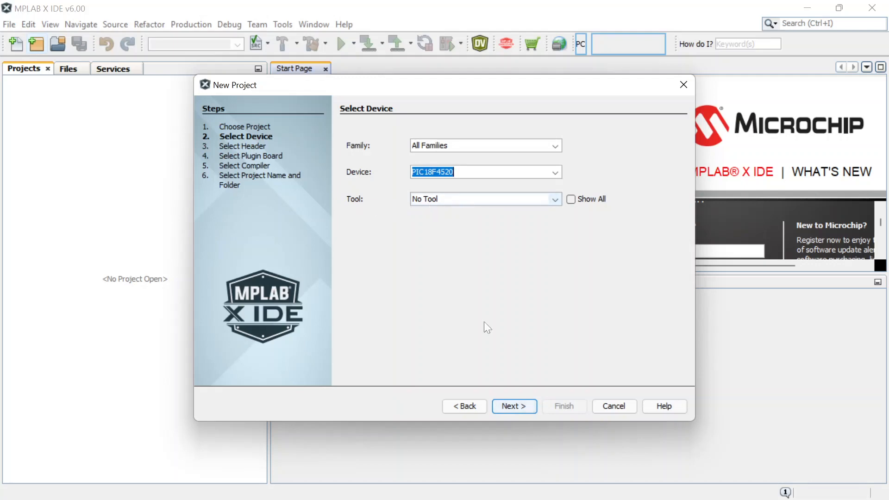
pyautogui.click(514, 407)
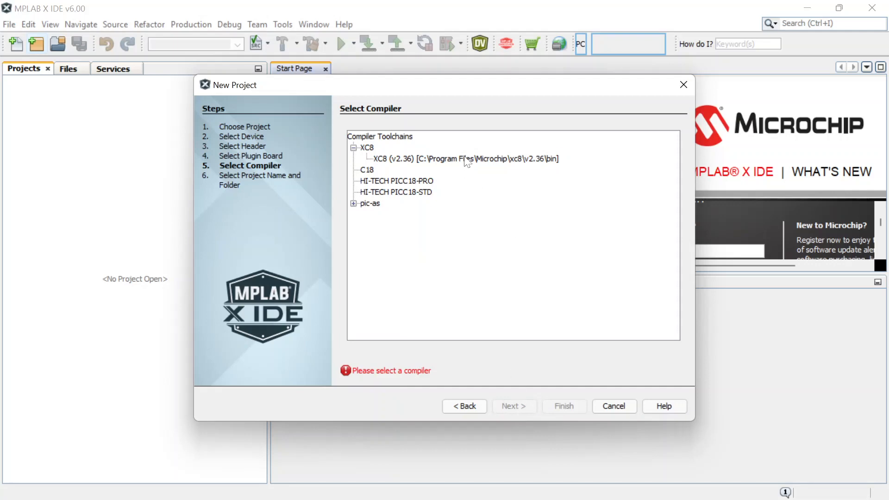
# Select the XC8 (v2.36) compiler and create the project under the name blinky.
pyautogui.click(467, 159)
pyautogui.click(513, 406)
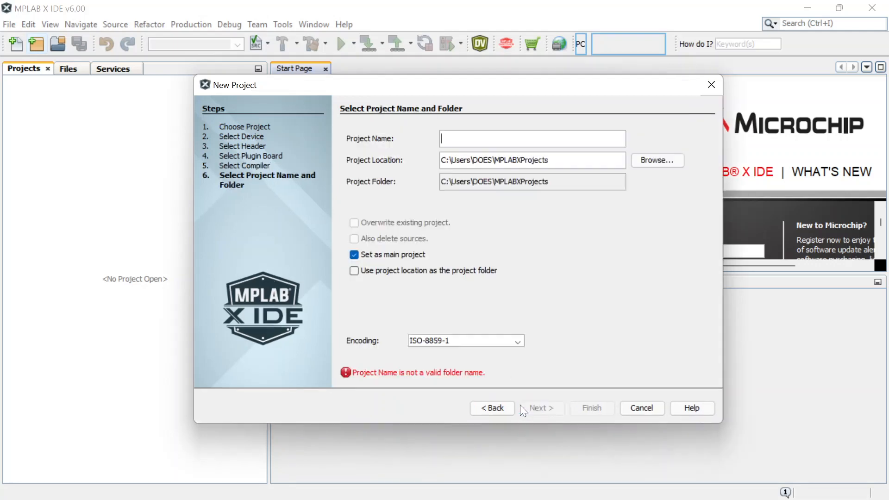
pyautogui.write('blinky')
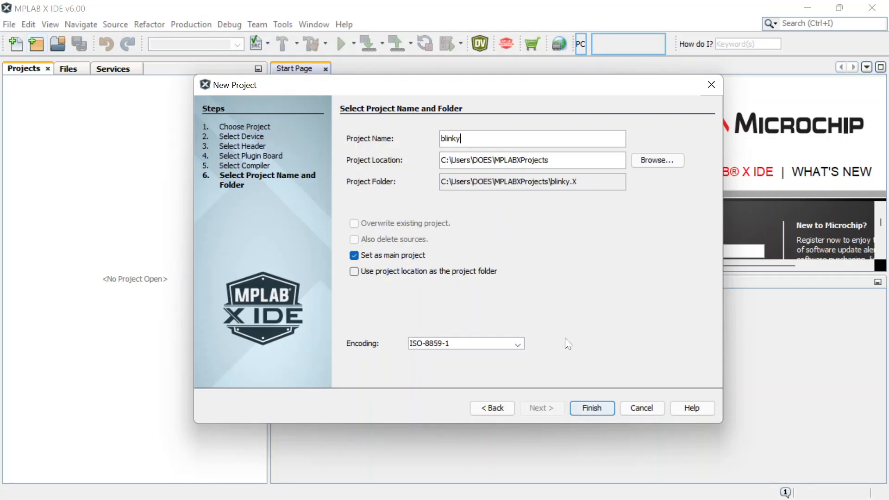
pyautogui.click(594, 410)
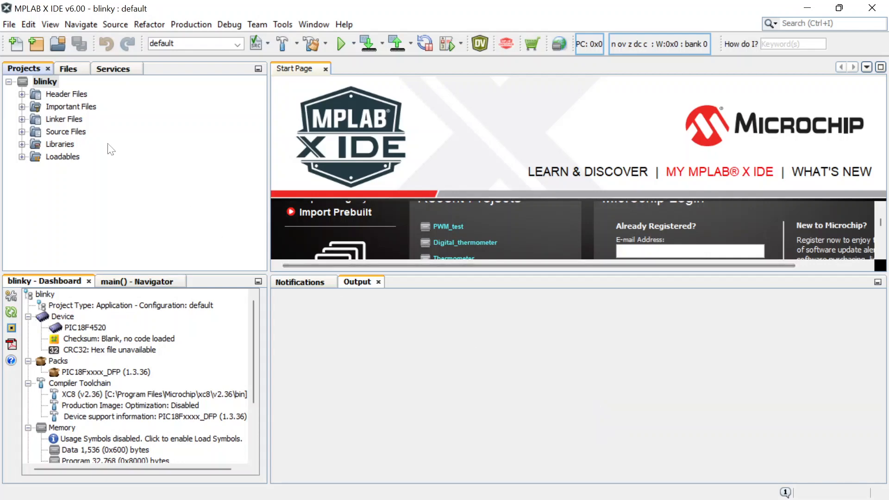
# Add a new main.c type file named test to the blinky project's Source Files.
pyautogui.click(79, 132)
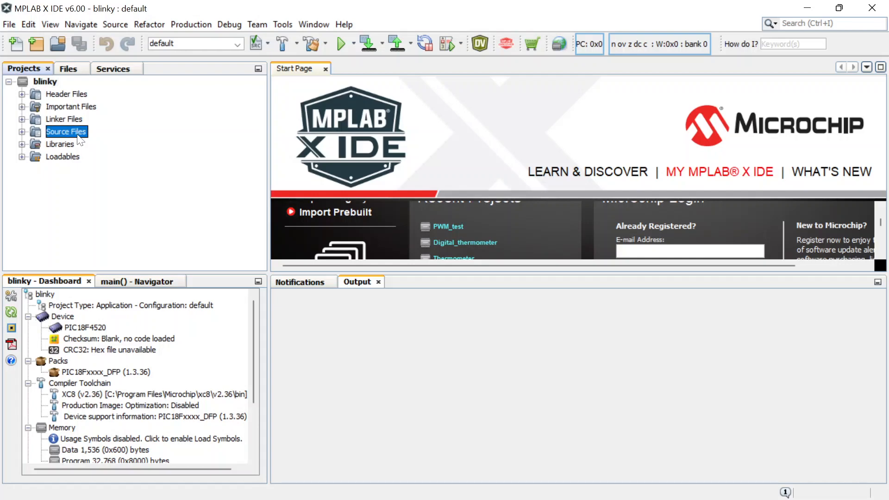
pyautogui.rightClick(80, 138)
pyautogui.moveTo(135, 144)
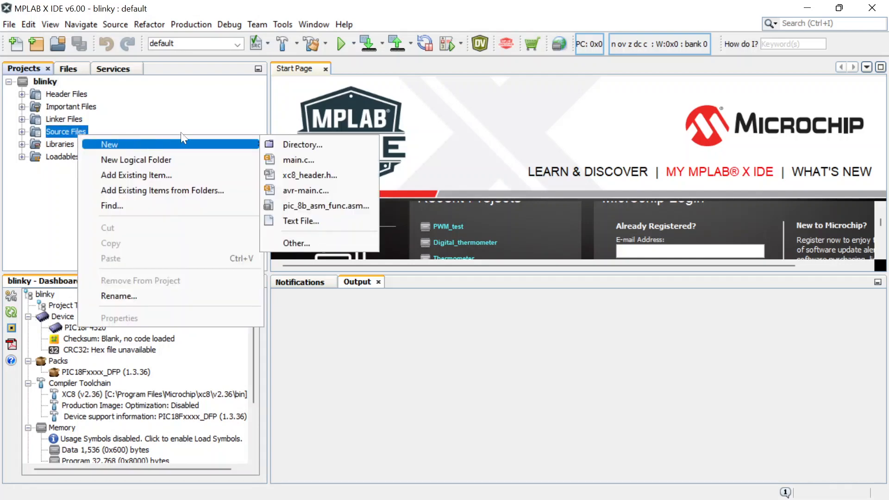
pyautogui.click(296, 160)
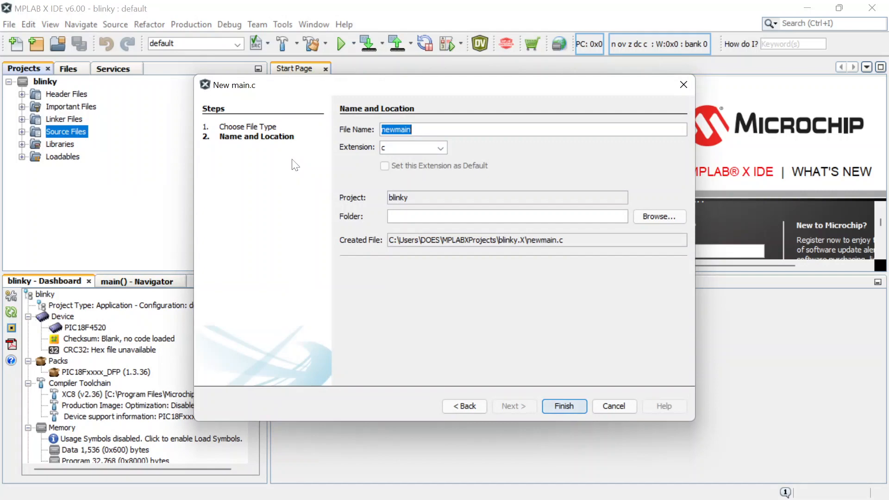
pyautogui.write('test')
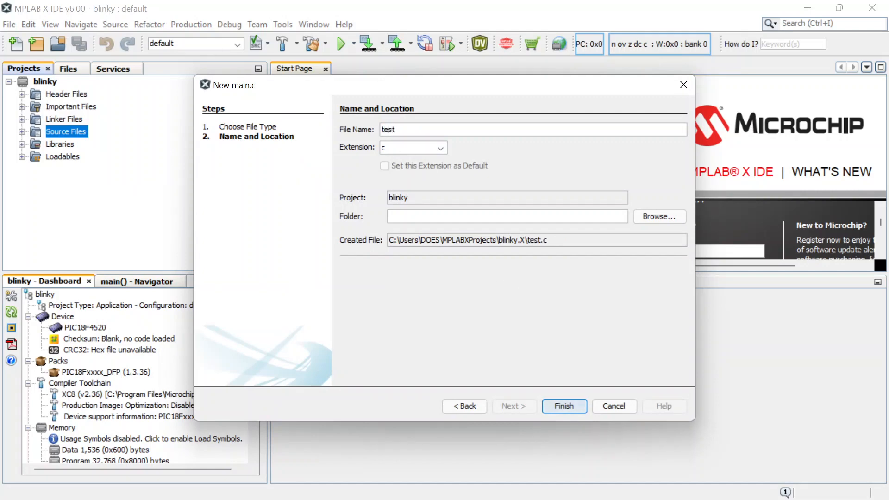
pyautogui.click(562, 405)
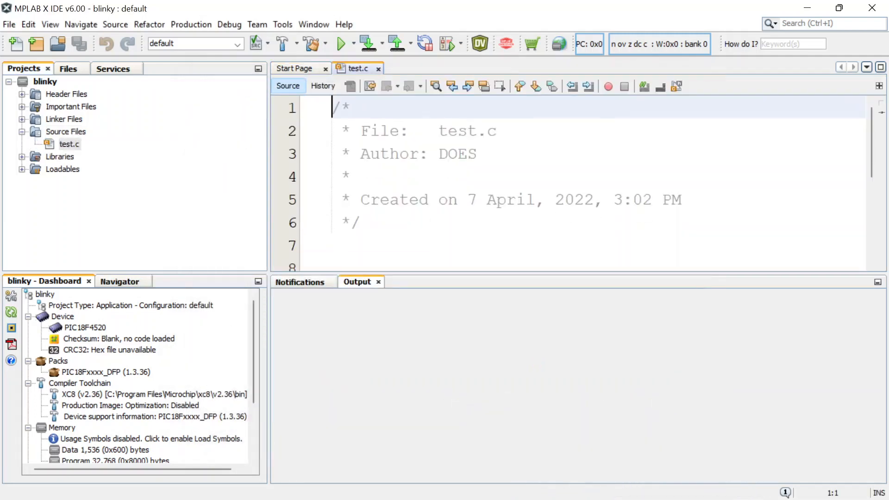
# Enlarge the code editor area so the main function in test.c has more room.
pyautogui.scroll(-1, 569, 183)
pyautogui.scroll(-1, 569, 183)
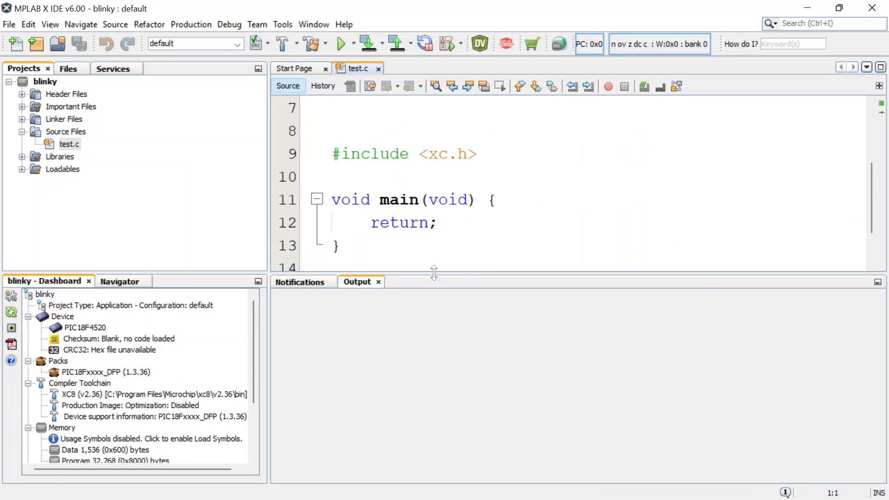
pyautogui.moveTo(434, 273); pyautogui.dragTo(447, 456)
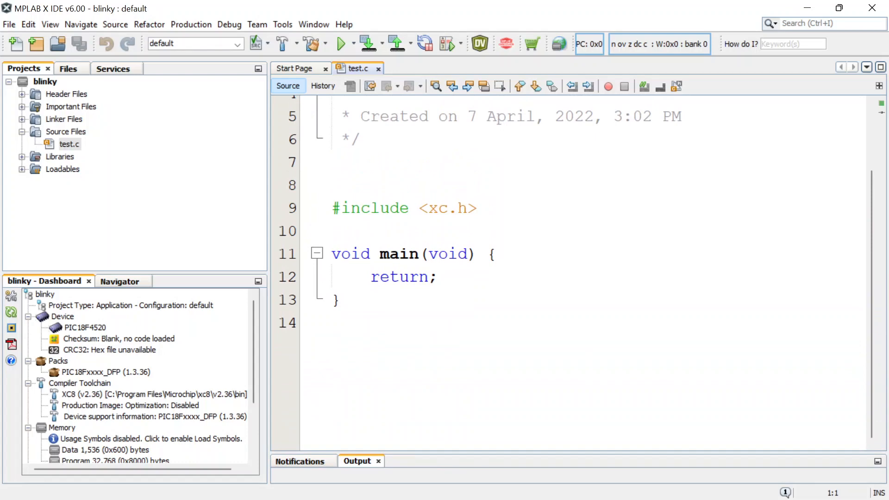
# Display the project's Configuration Bits and enlarge their table to show more settings.
pyautogui.click(190, 27)
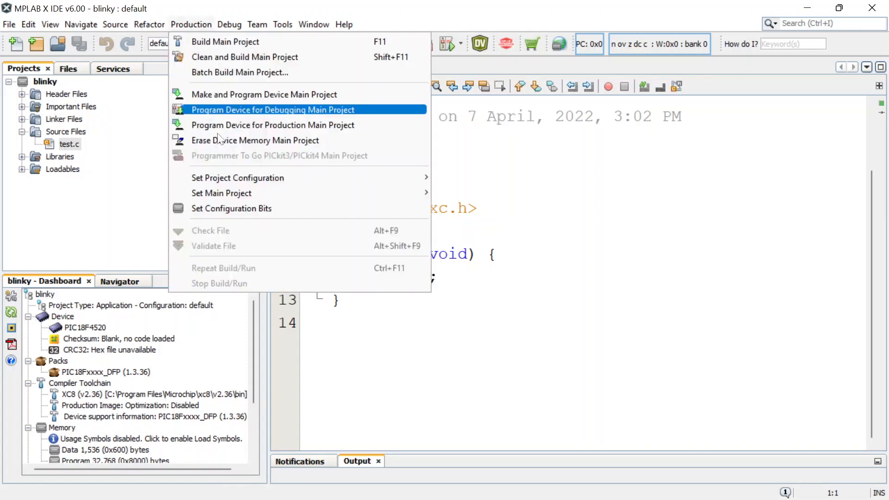
pyautogui.click(235, 208)
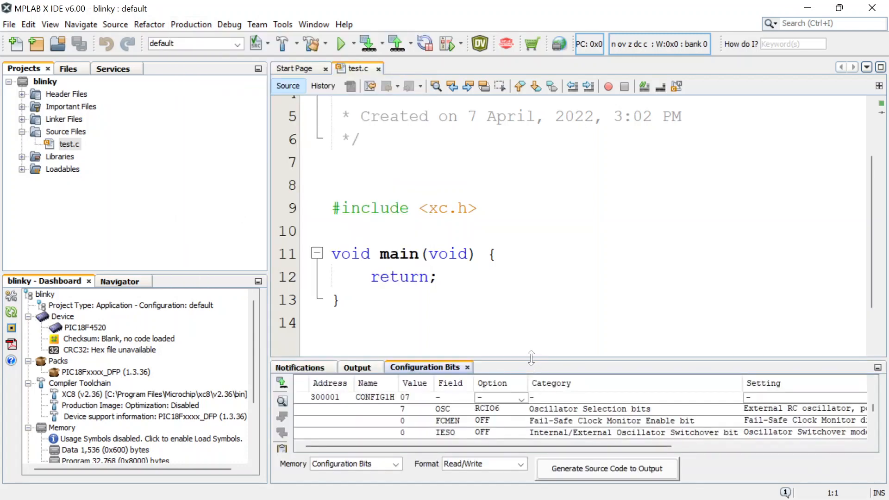
pyautogui.moveTo(531, 358); pyautogui.dragTo(531, 355)
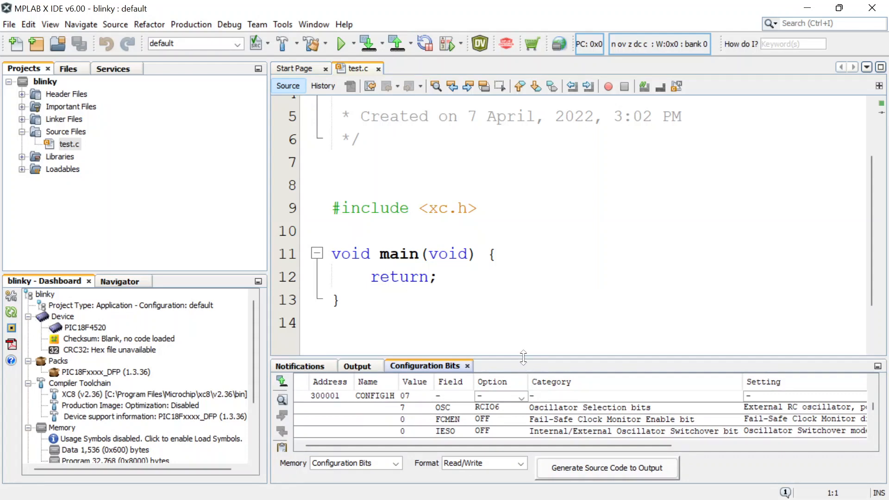
pyautogui.moveTo(524, 355); pyautogui.dragTo(529, 180)
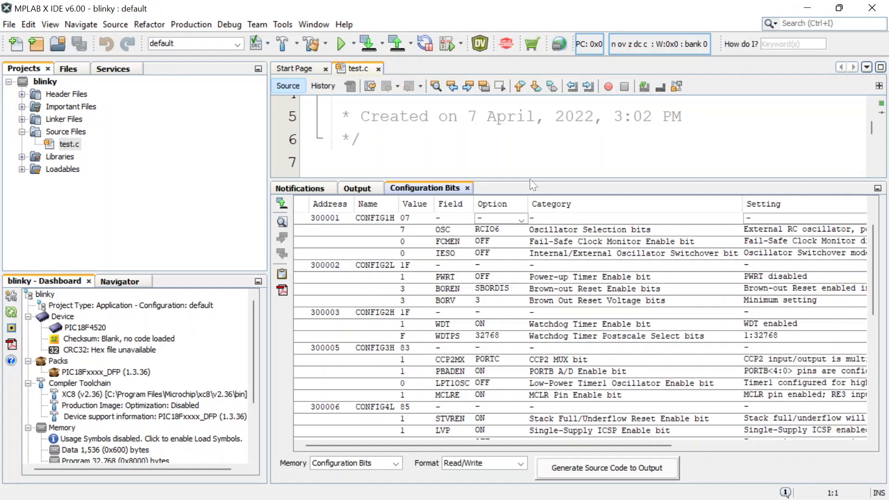
# Set the OSC oscillator selection configuration bit to HSPLL.
pyautogui.click(515, 228)
pyautogui.click(517, 230)
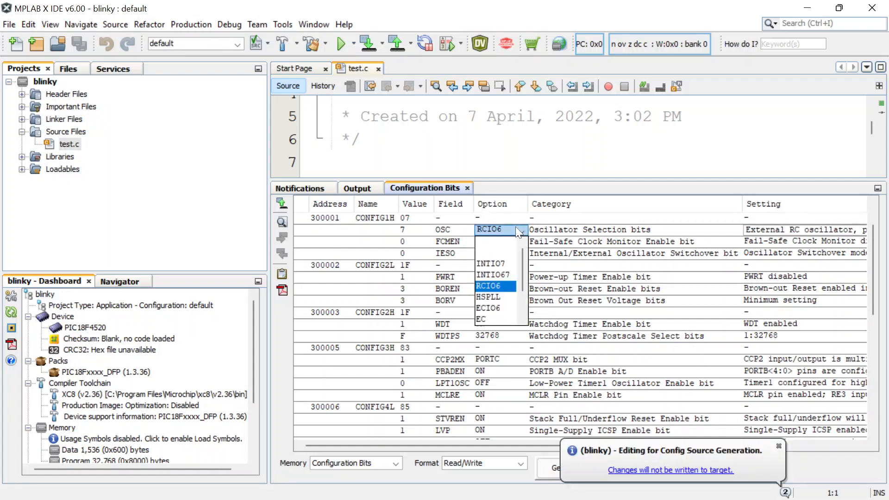
pyautogui.click(493, 297)
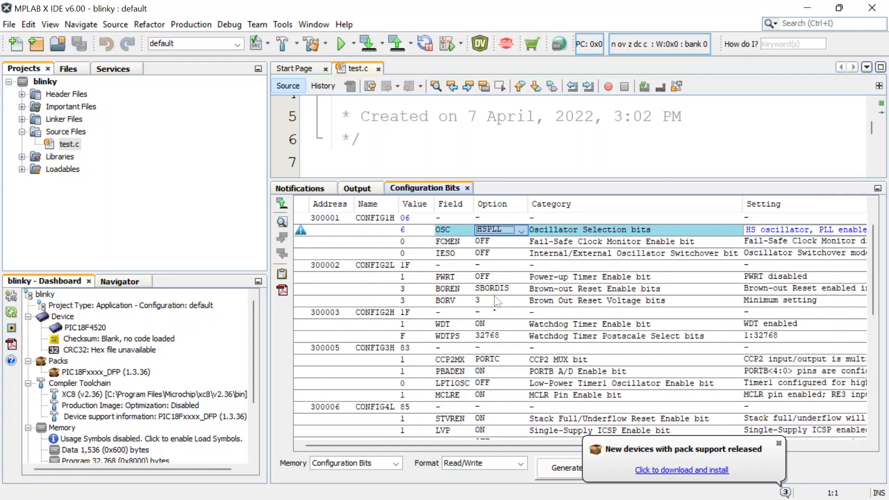
# Set the watchdog timer (WDT) and PORTB A/D enable (PBADEN) configuration bits to OFF.
pyautogui.click(509, 323)
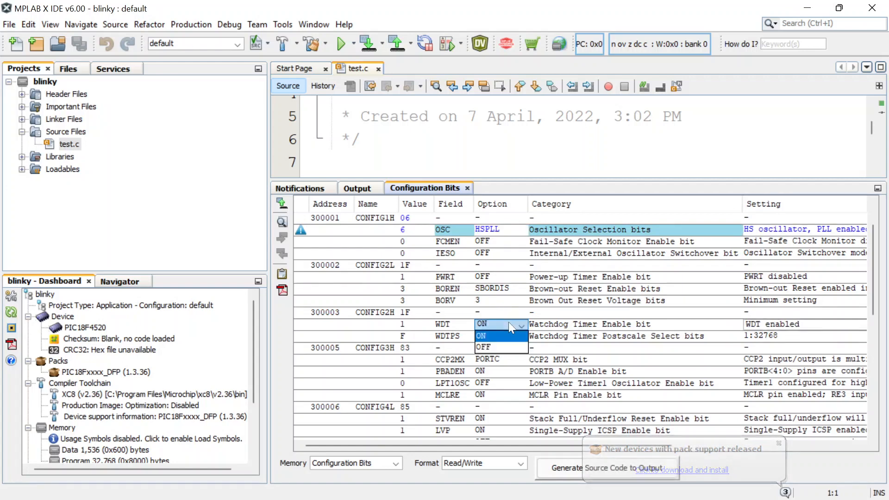
pyautogui.click(491, 346)
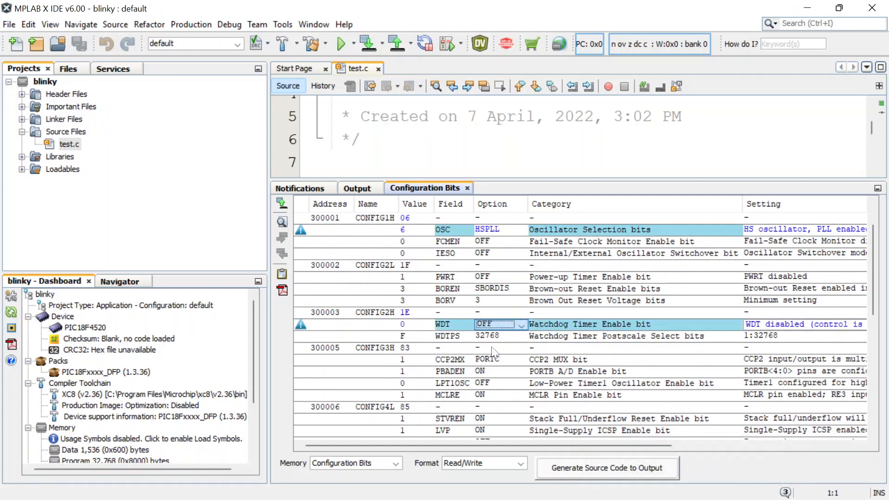
pyautogui.click(507, 373)
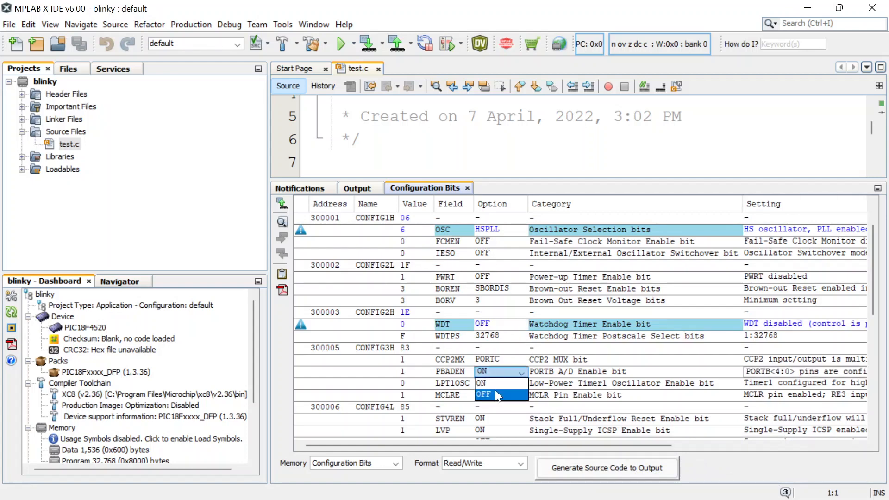
pyautogui.click(495, 394)
# Set the stack full/underflow reset (STVREN) and single-supply ICSP (LVP) configuration bits to OFF.
pyautogui.scroll(-1, 497, 396)
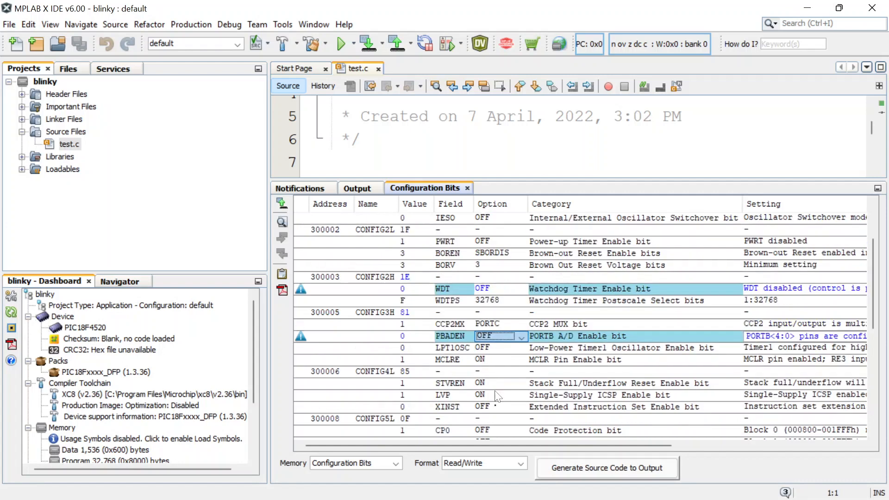
pyautogui.click(503, 383)
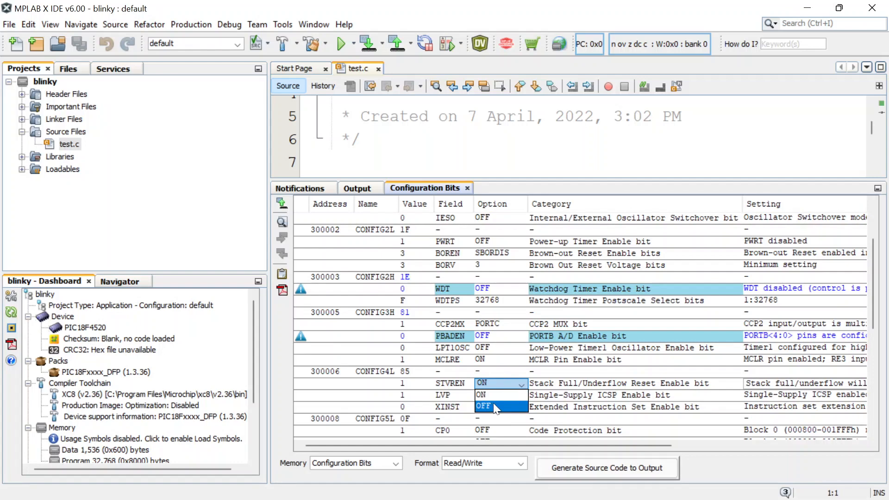
pyautogui.click(496, 407)
pyautogui.click(503, 395)
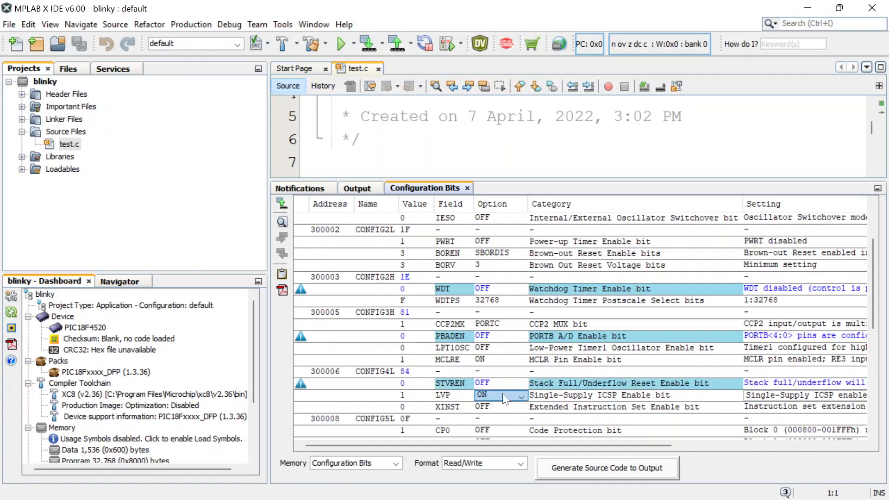
pyautogui.click(502, 394)
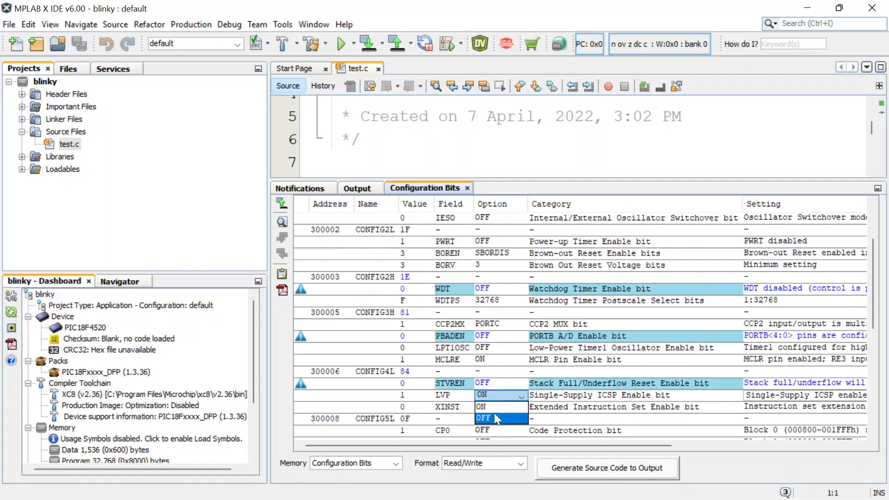
pyautogui.click(495, 416)
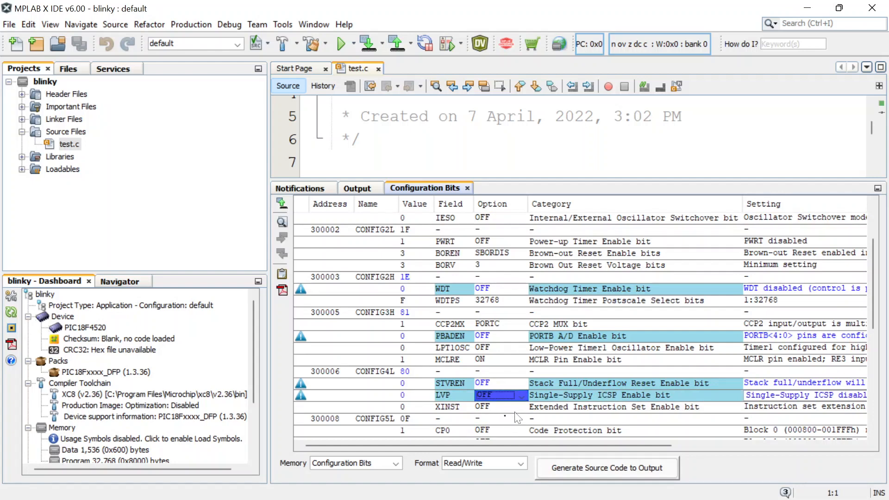
# Generate the configuration bits source code and copy all of it, from the heading comment through the #include <xc.h> line.
pyautogui.click(568, 468)
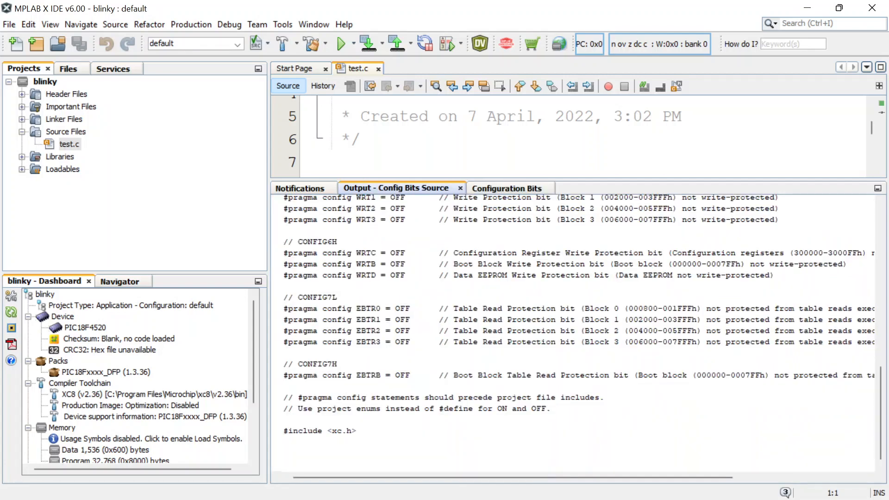
pyautogui.moveTo(357, 430); pyautogui.dragTo(281, 168)
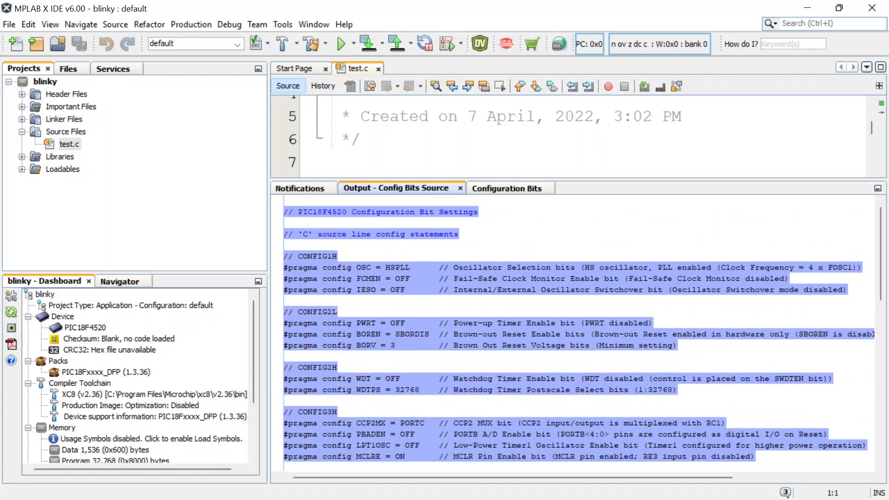
# Enlarge the code editor again and replace the #include <xc.h> line in test.c with the copied configuration code.
pyautogui.moveTo(461, 179); pyautogui.dragTo(461, 205)
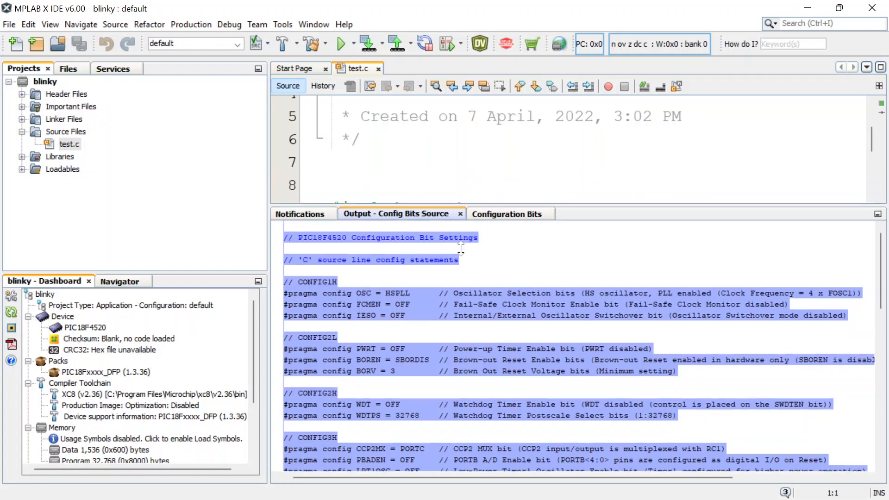
pyautogui.moveTo(461, 248); pyautogui.dragTo(461, 451)
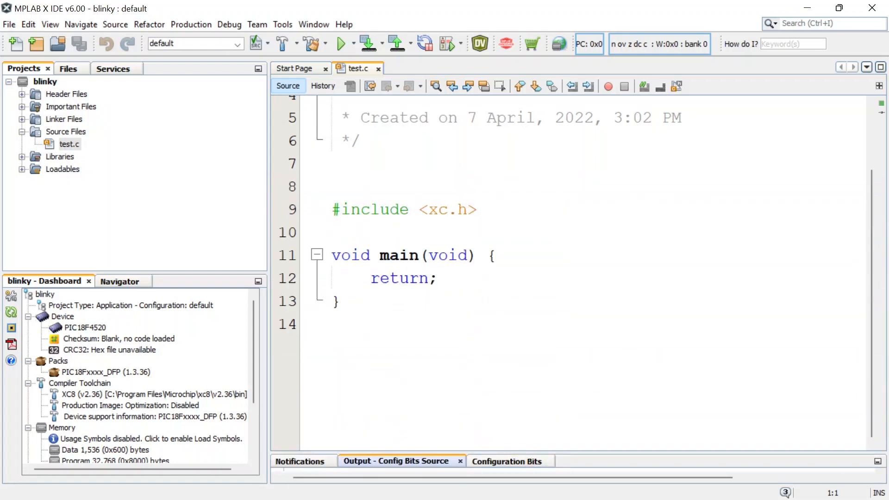
pyautogui.moveTo(477, 210); pyautogui.dragTo(326, 207)
pyautogui.hotkey('ctrl', 'v')
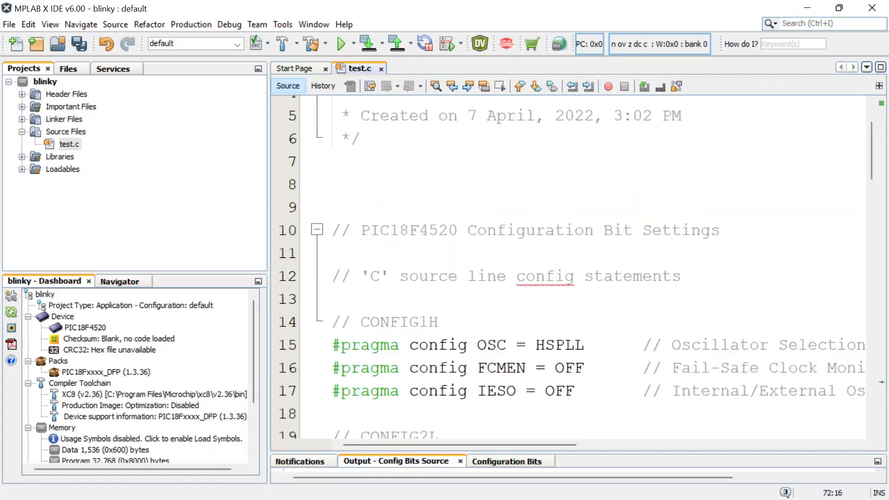
pyautogui.scroll(-2, 324, 206)
pyautogui.scroll(-14, 570, 266)
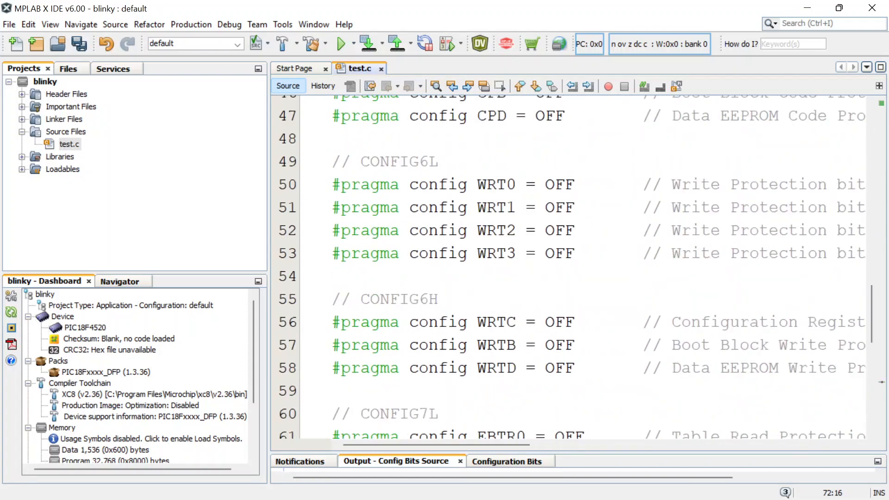
pyautogui.scroll(-4, 569, 267)
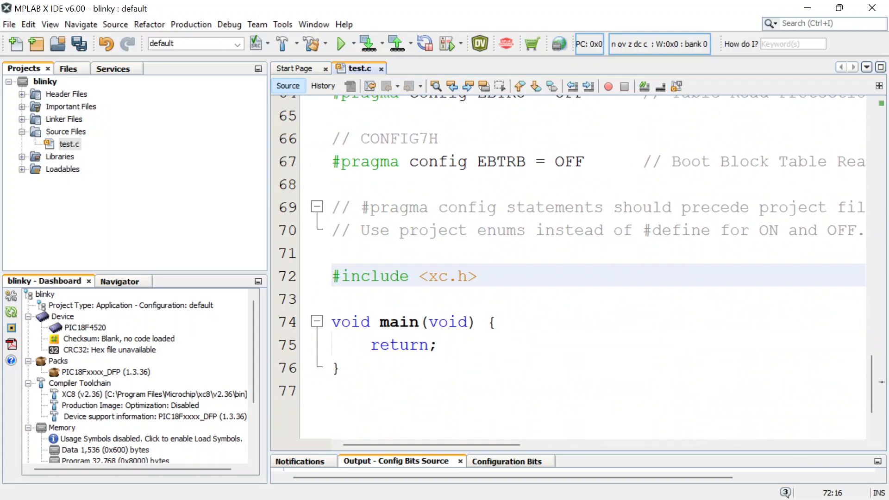